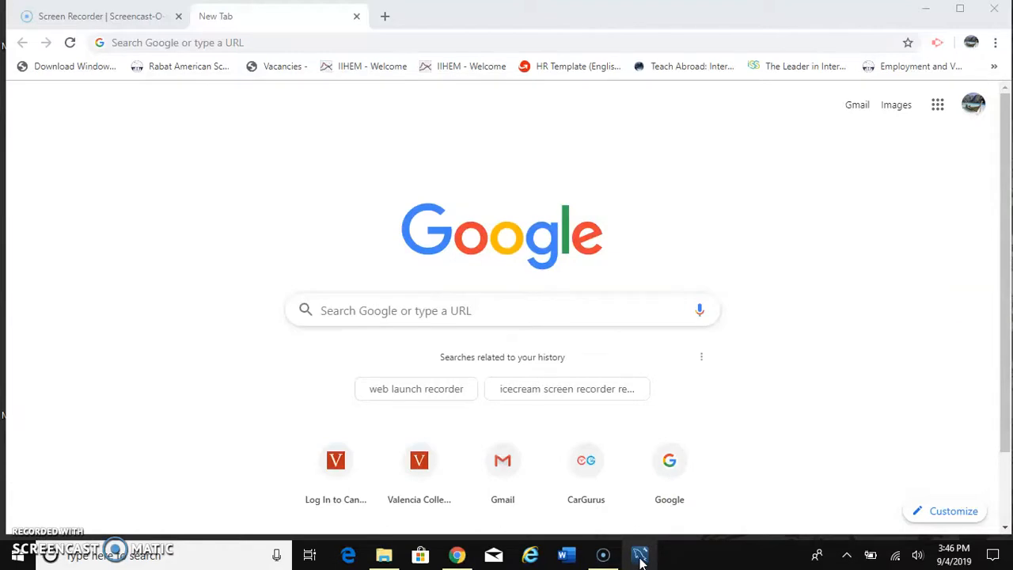
Step: Switch to MySQL Workbench, create a new model and add an EER diagram to it
left_click(641, 556)
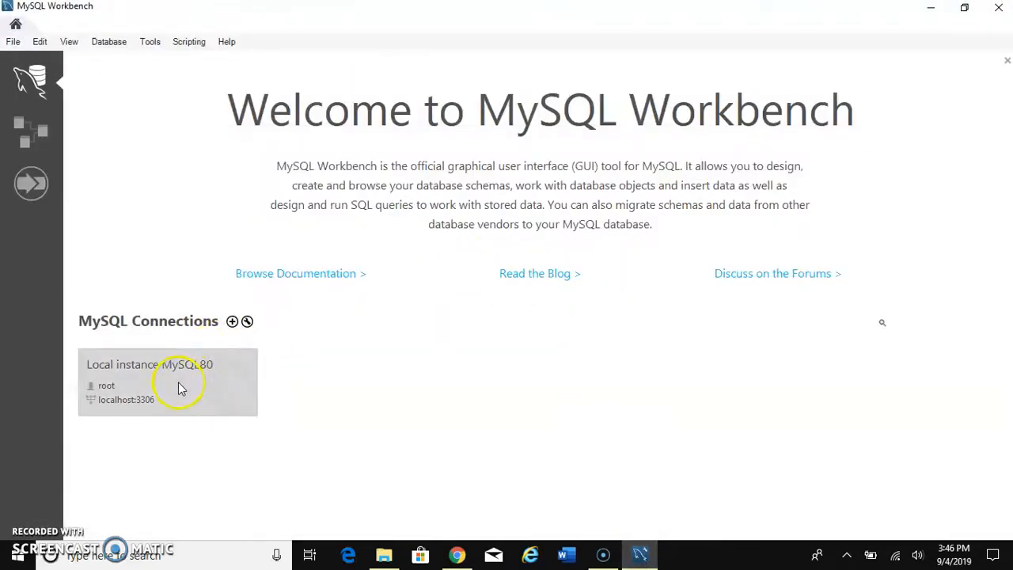
left_click(44, 141)
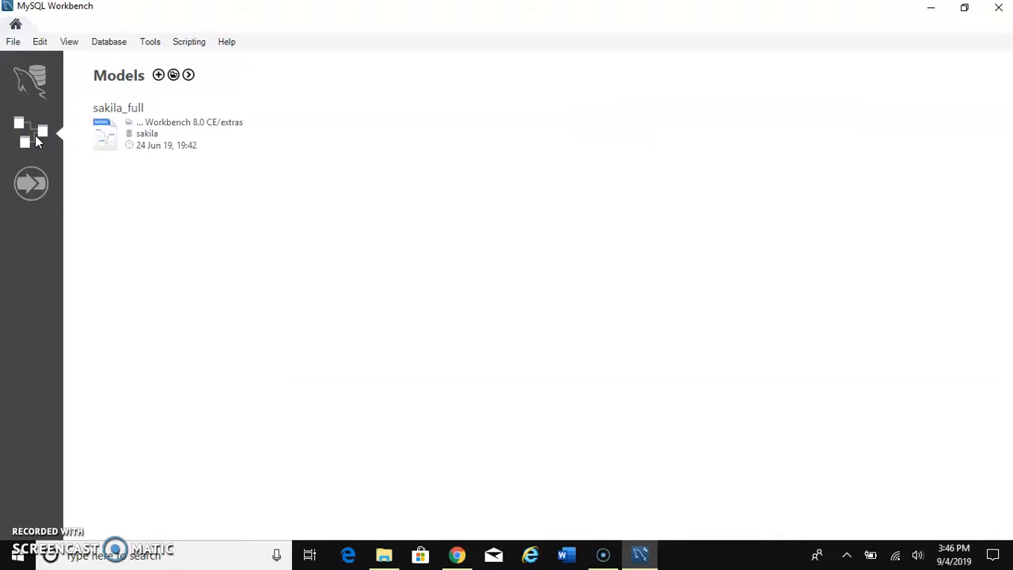
left_click(159, 76)
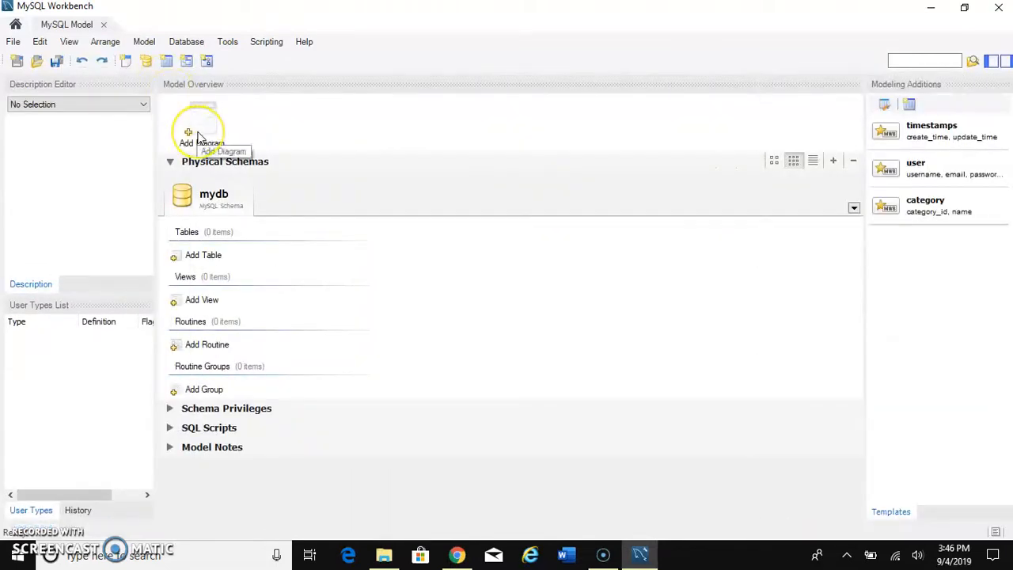
left_click(13, 42)
left_click(31, 58)
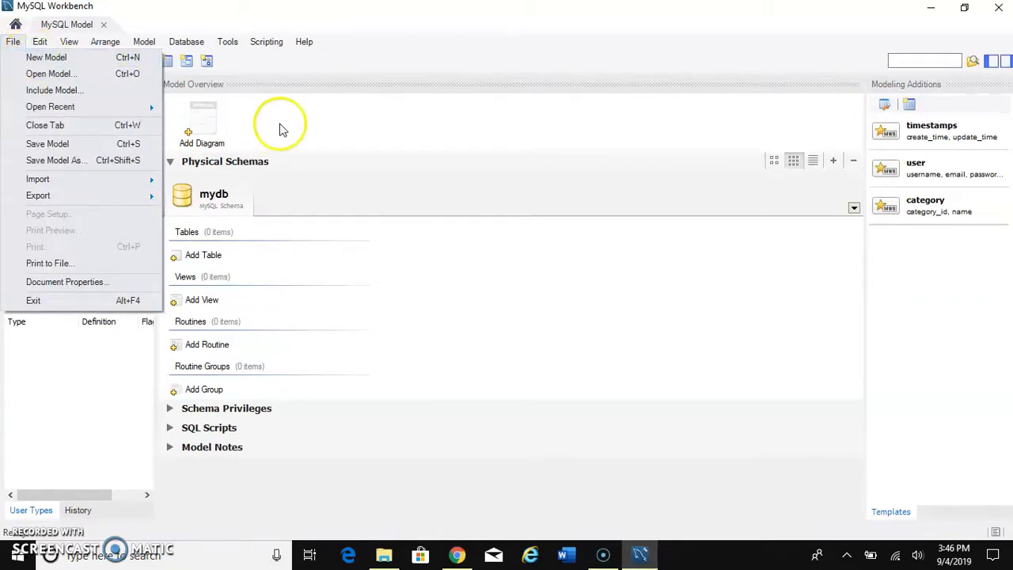
double_click(209, 126)
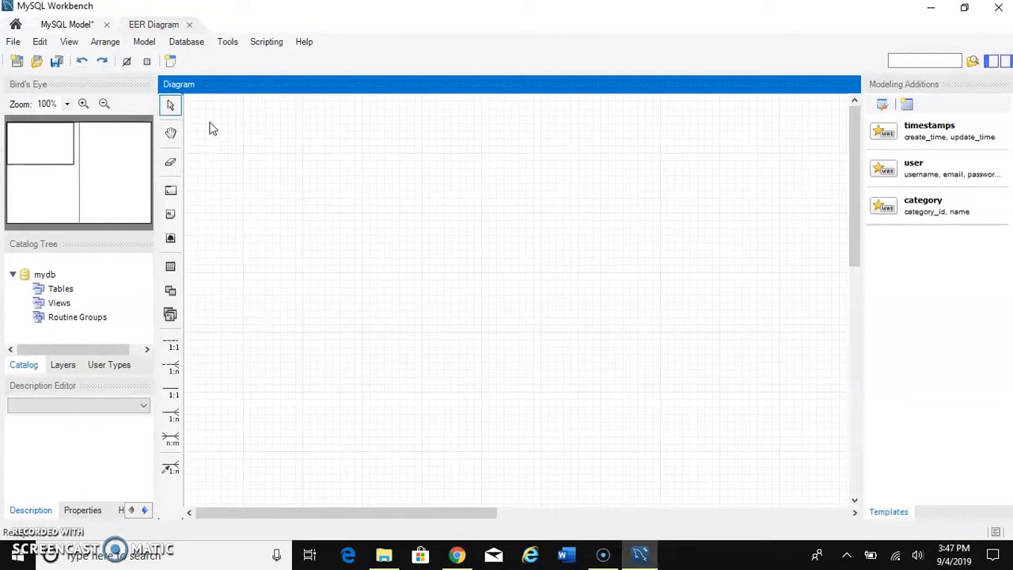
Step: Place two new tables side by side in the upper part of the diagram, using the mydb schema
left_click(171, 269)
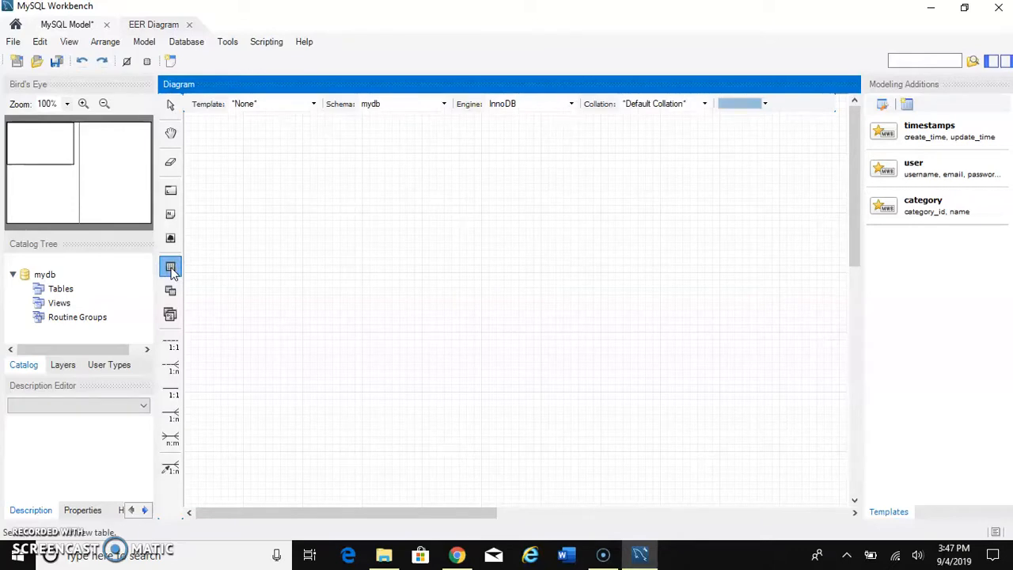
left_click(305, 195)
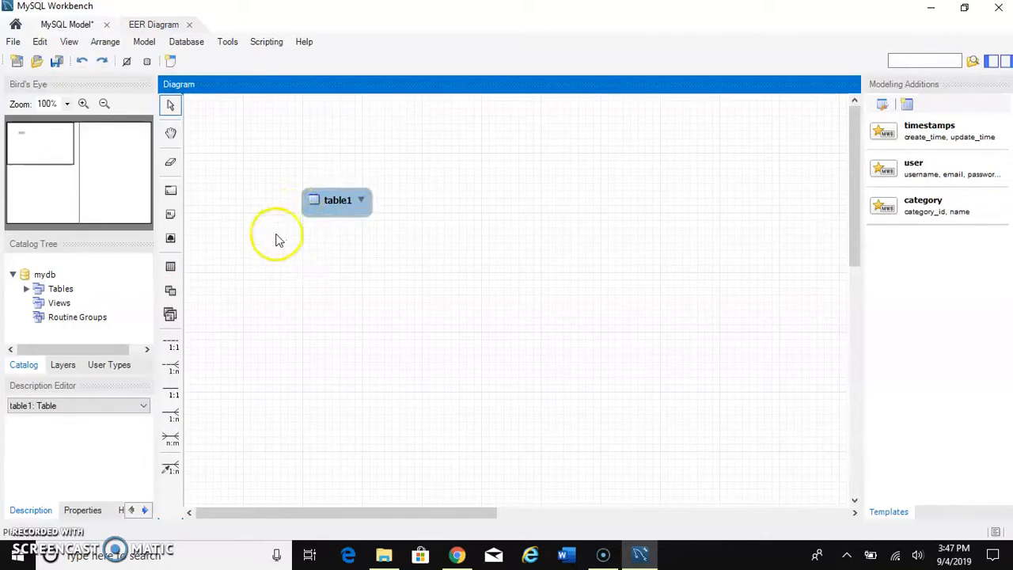
left_click(170, 266)
left_click(590, 187)
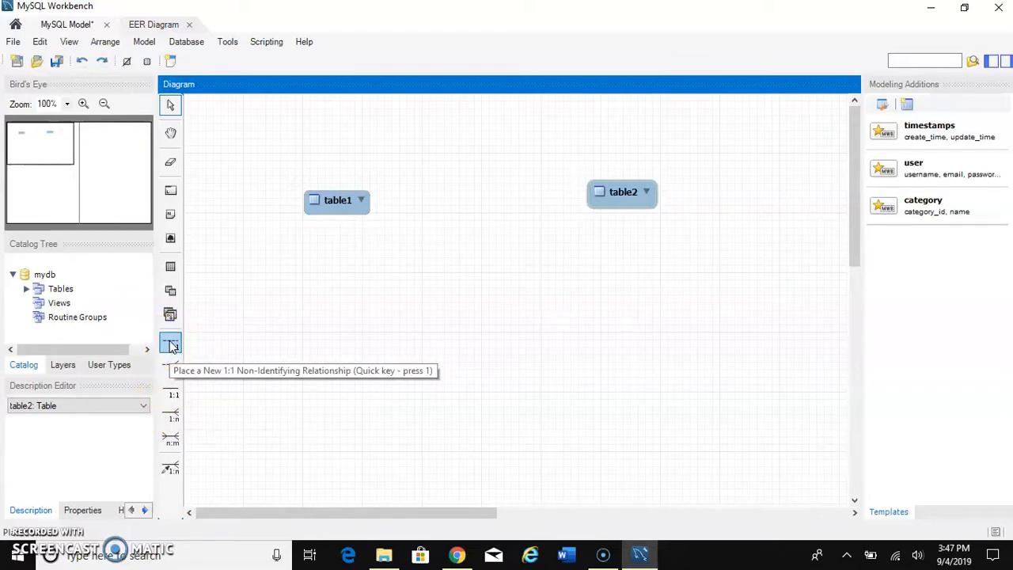
Step: Try to place a 1:1 identifying relationship from table1 to table2
left_click(172, 391)
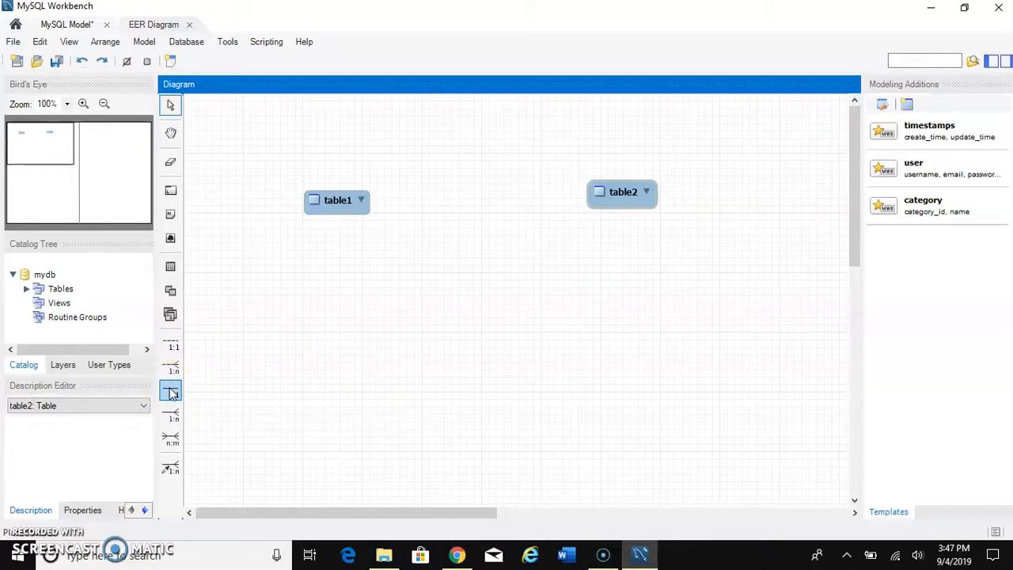
left_click(172, 392)
left_click(336, 204)
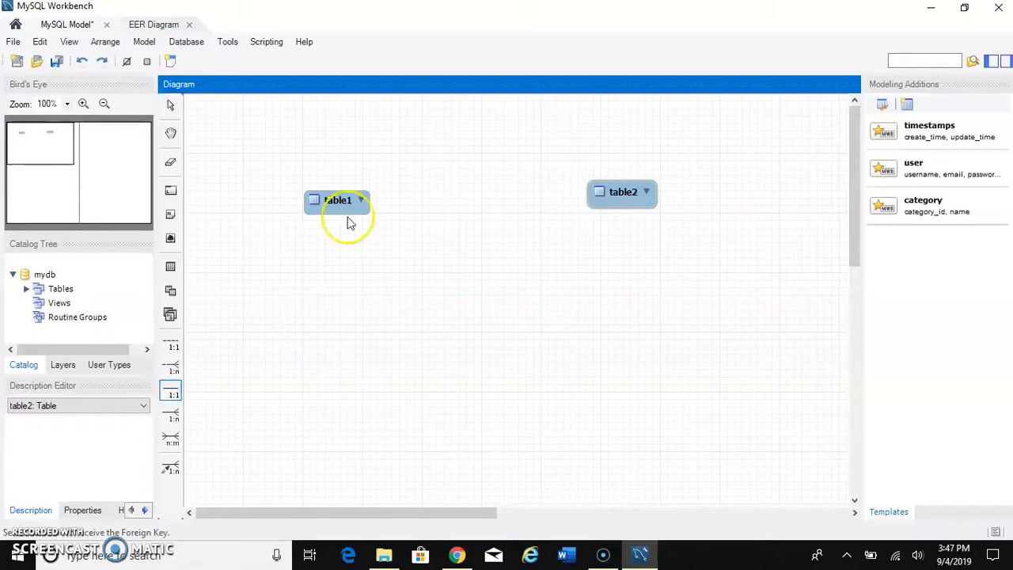
left_click(606, 192)
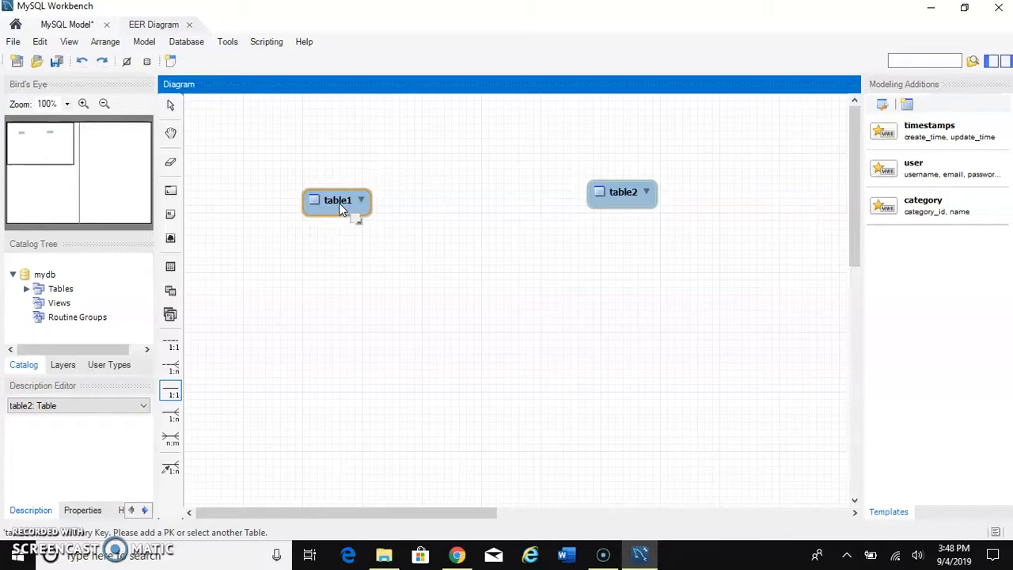
Step: Rename table1 as Students
double_click(338, 203)
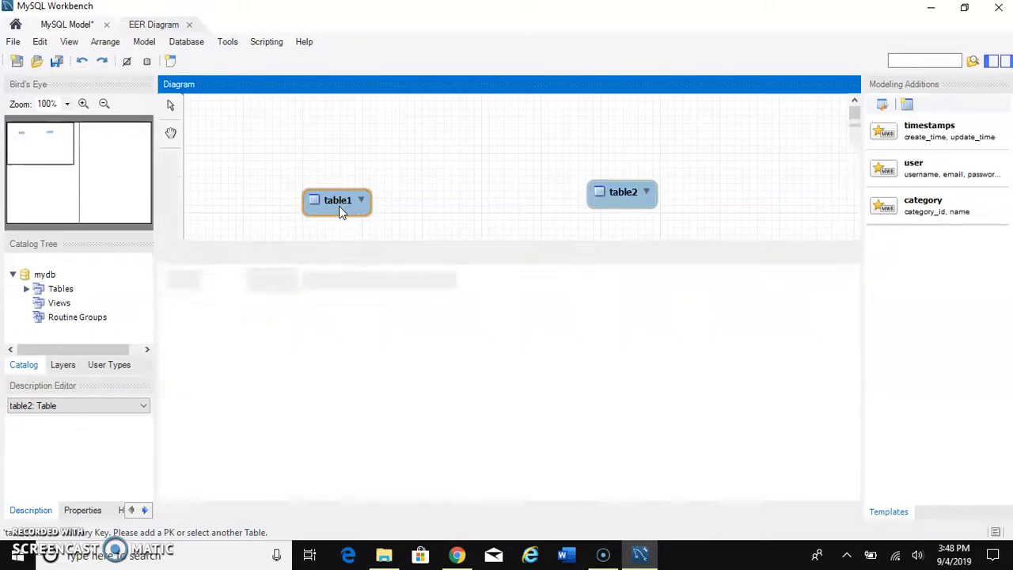
left_click(343, 279)
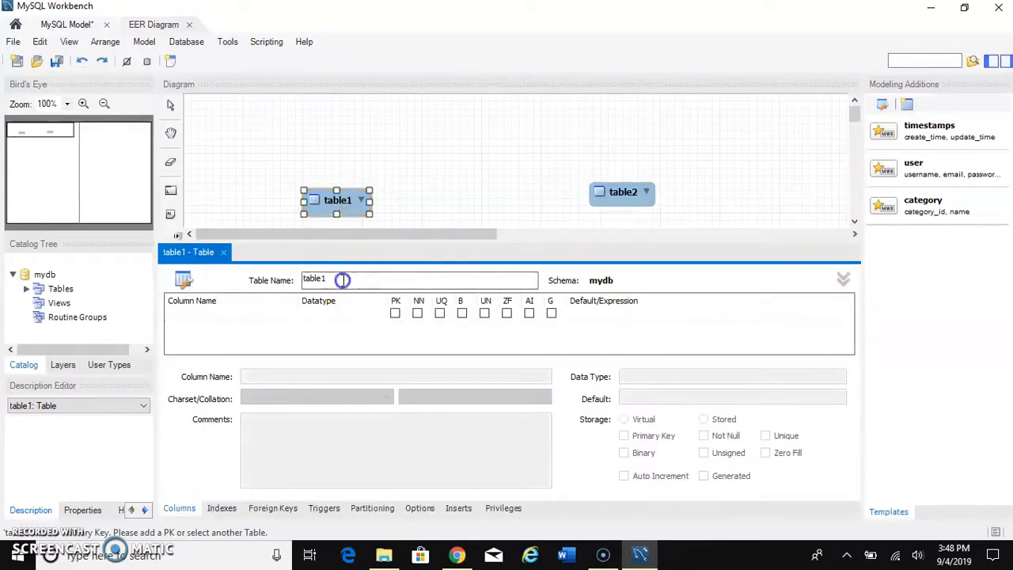
key("BackSpace")
key("BackSpace")
key("BackSpace")
key("BackSpace")
key("BackSpace")
key("BackSpace")
type("Student")
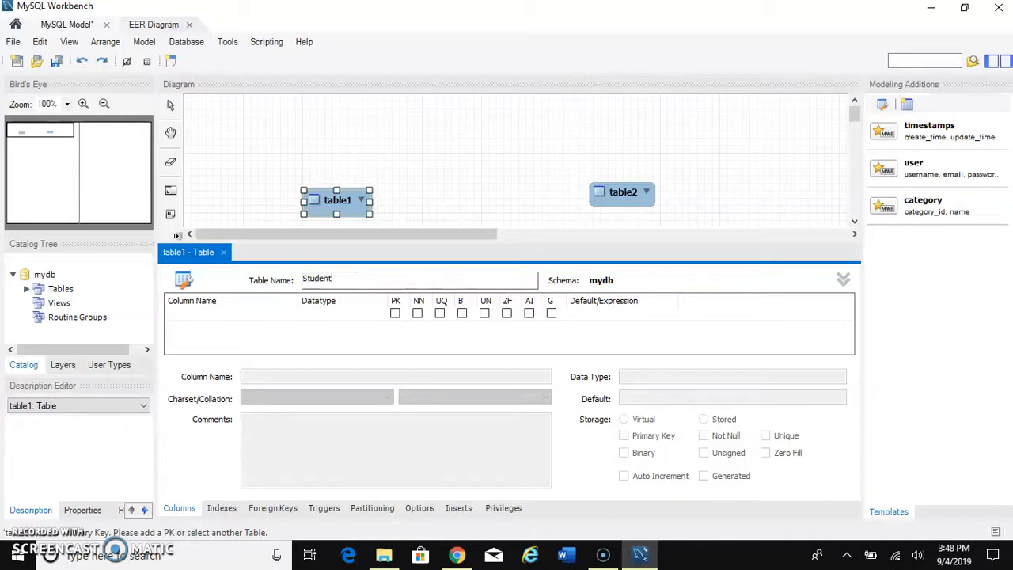
type("s")
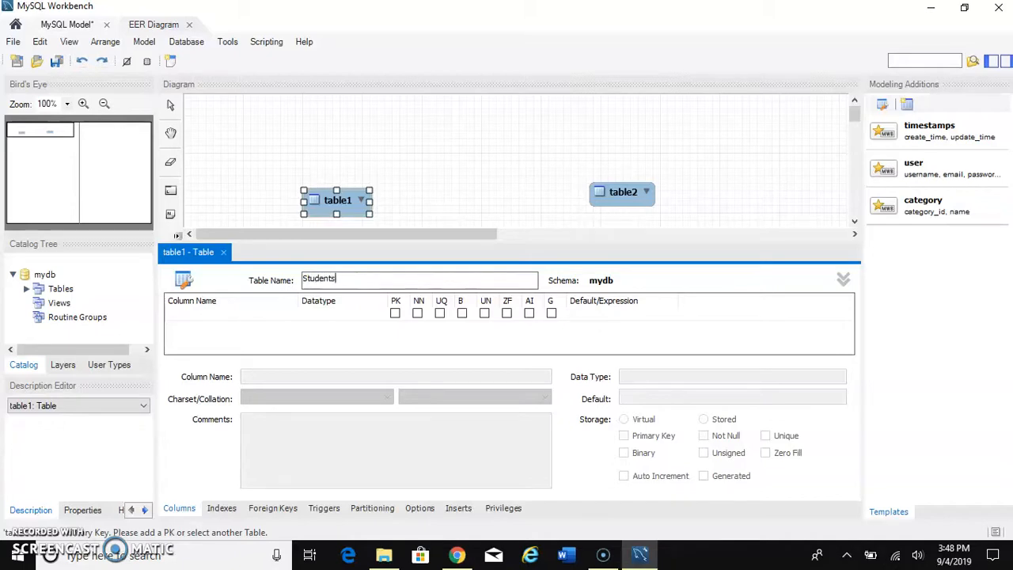
Step: Add an idStudents INT column as the primary key of the Students table and close its editor
left_click(263, 321)
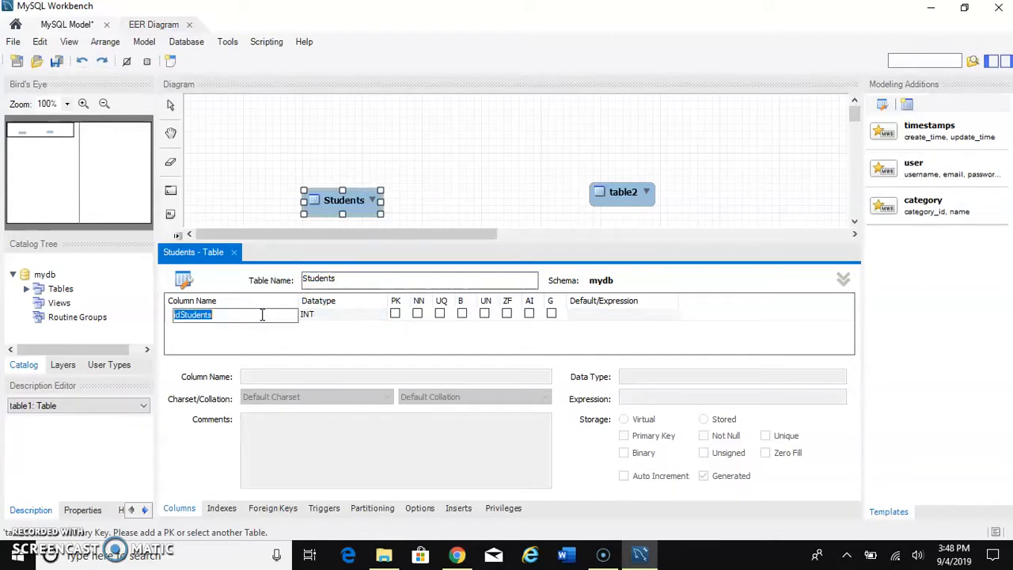
left_click(397, 312)
left_click(394, 312)
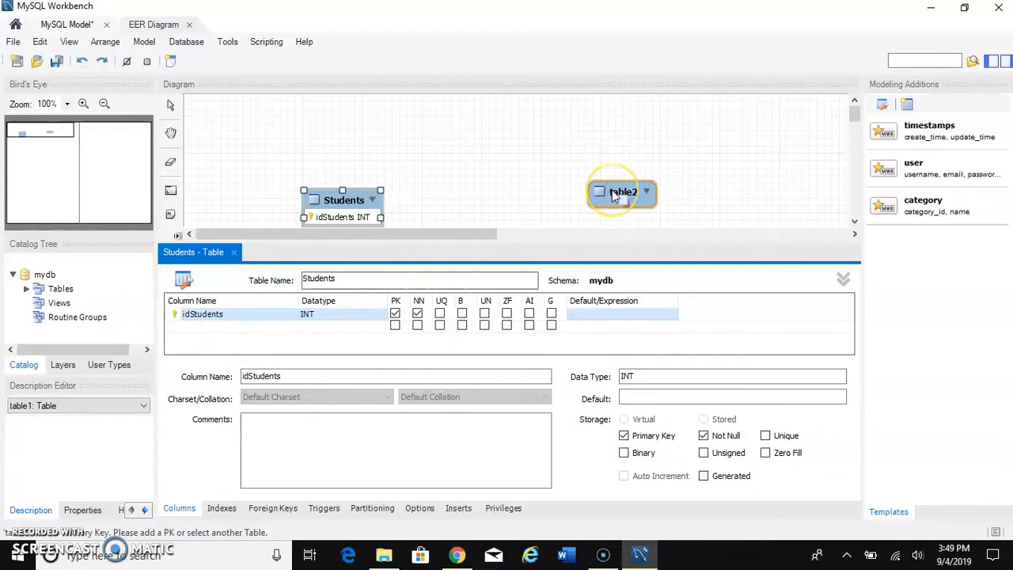
left_click(234, 253)
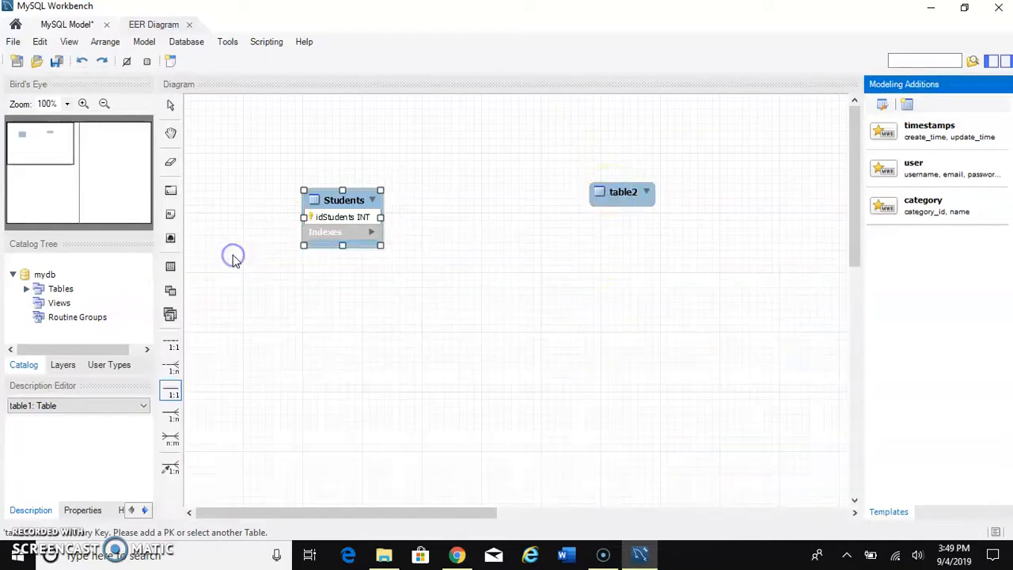
Step: Rename table2 as Courses
double_click(618, 194)
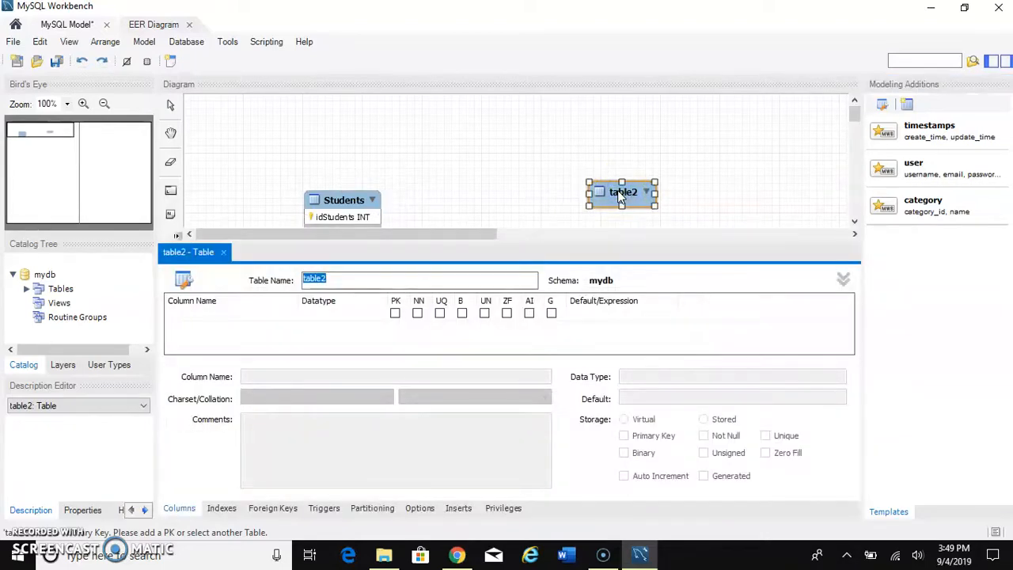
left_click(338, 278)
key("BackSpace")
key("BackSpace")
key("BackSpace")
key("BackSpace")
key("BackSpace")
key("BackSpace")
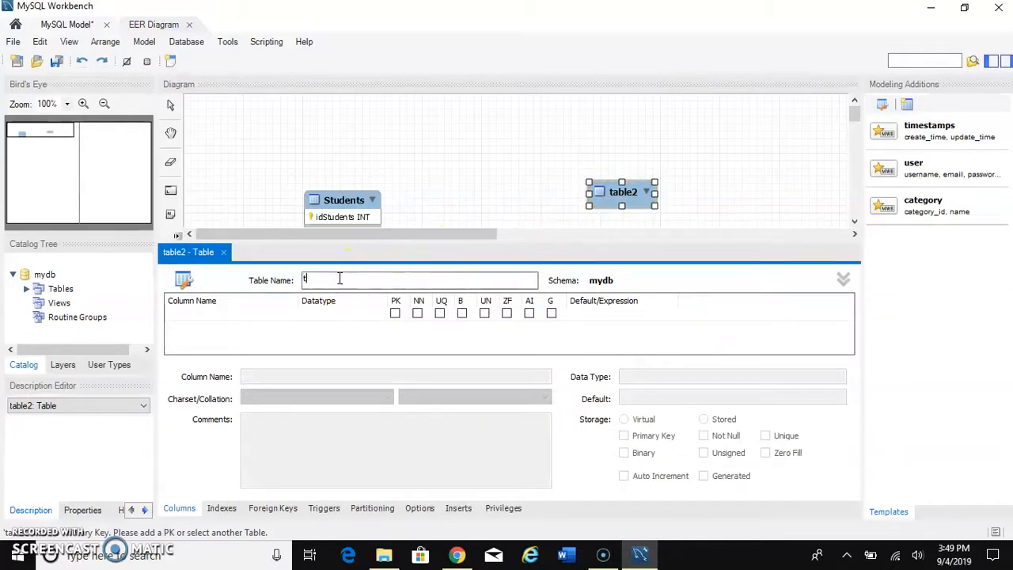
type("Courses")
Step: Add an idCourses INT column as the not-null primary key of the Courses table and close its editor
left_click(268, 316)
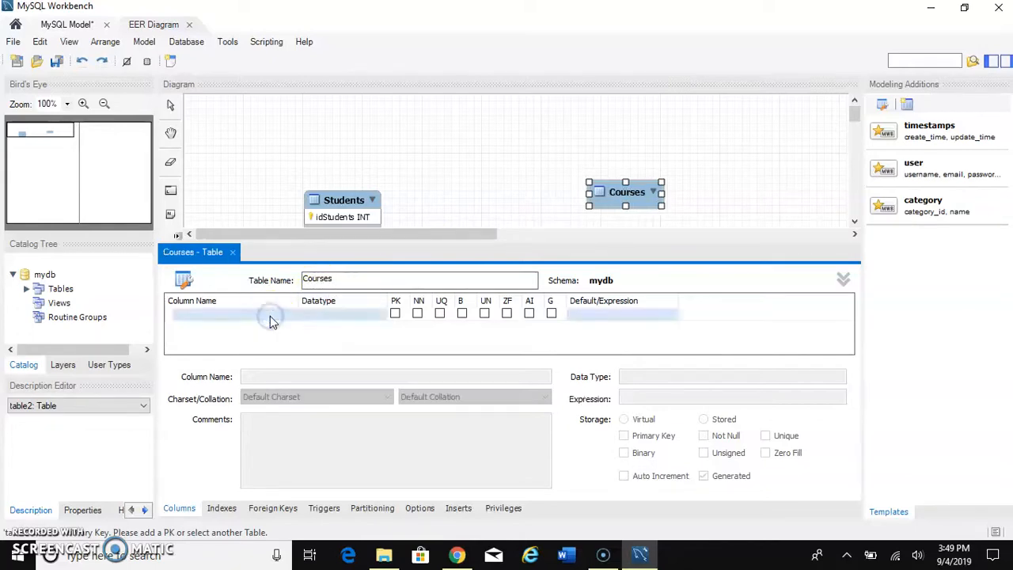
left_click(269, 317)
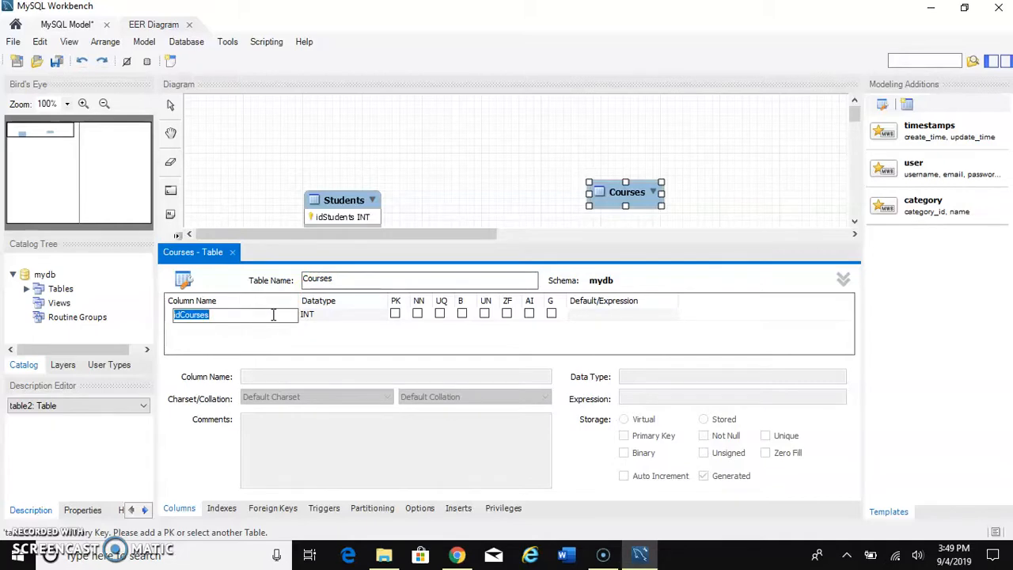
left_click(404, 316)
left_click(417, 314)
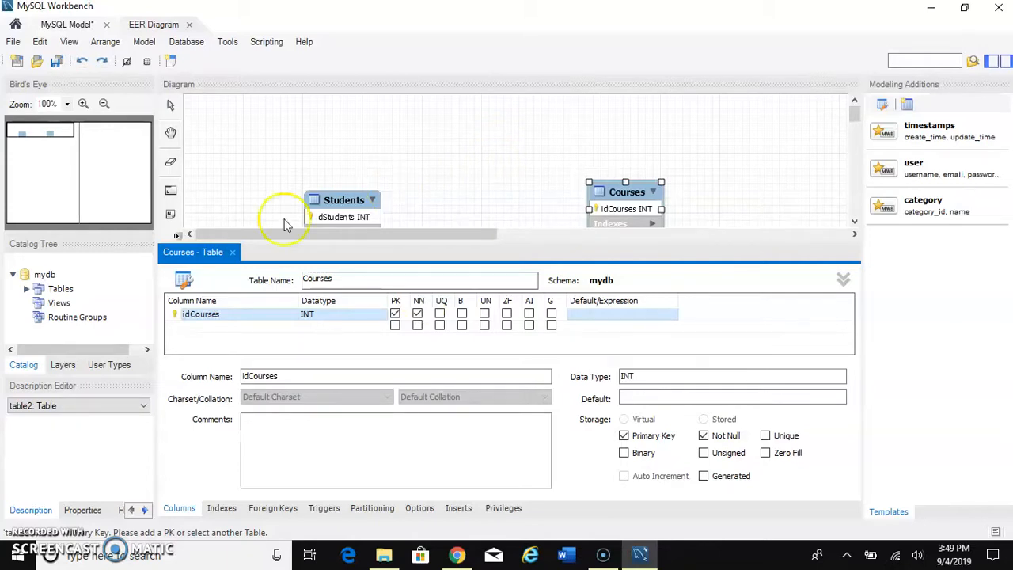
left_click(232, 253)
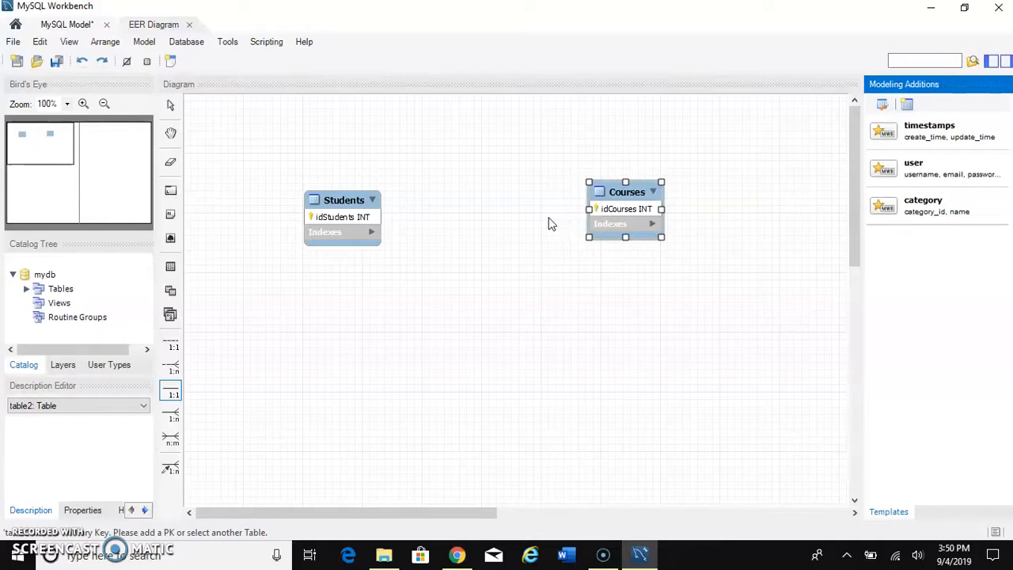
Step: Place a 1:n identifying relationship with Students receiving the foreign key and Courses as the referenced table
left_click_drag(555, 222, 360, 228)
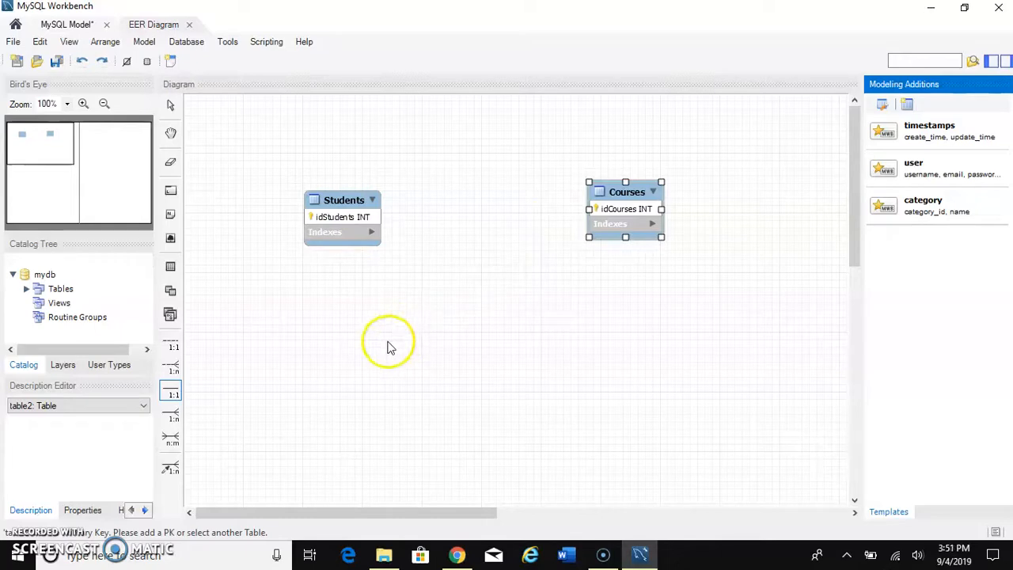
left_click(175, 418)
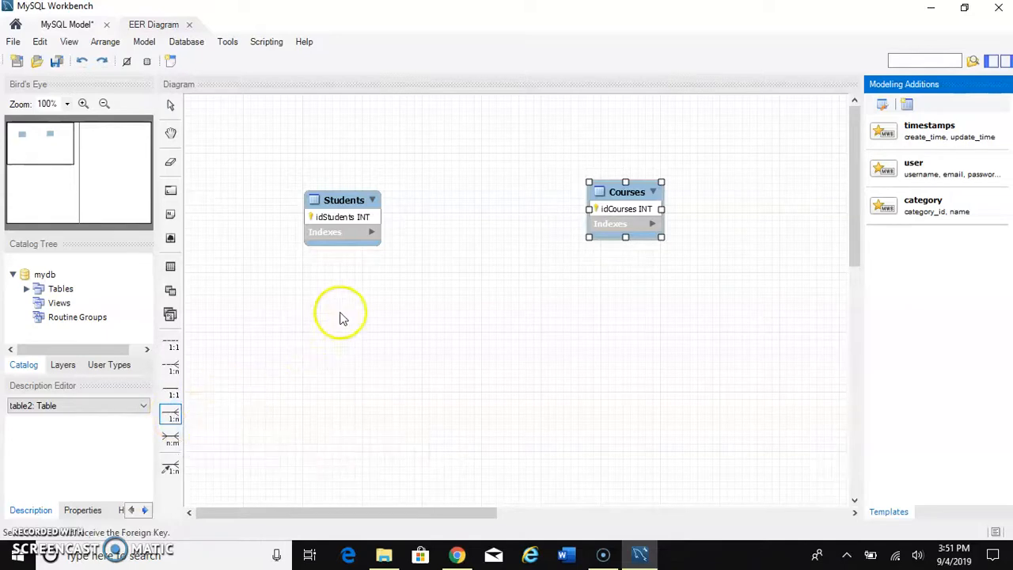
left_click(370, 220)
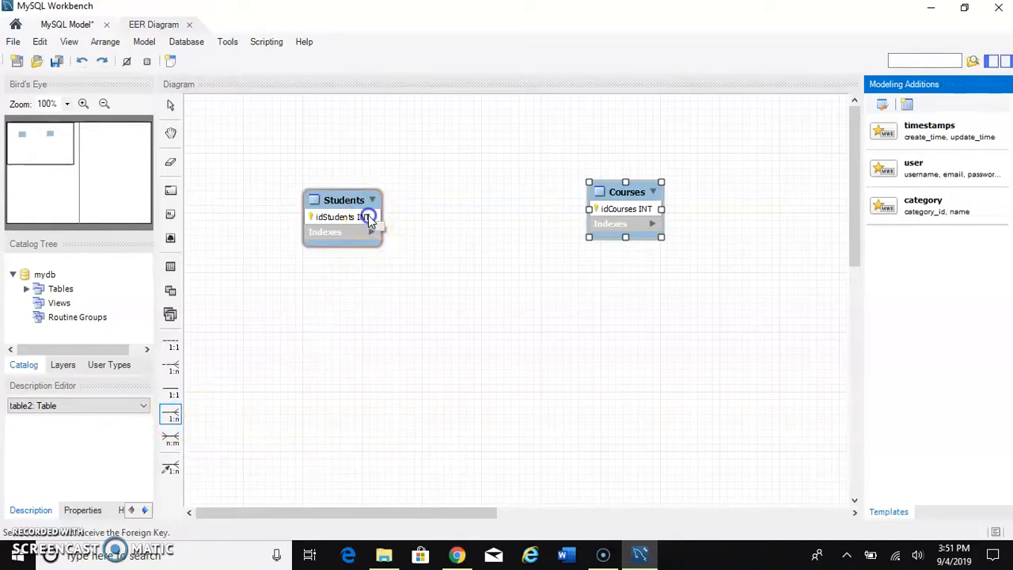
left_click(609, 215)
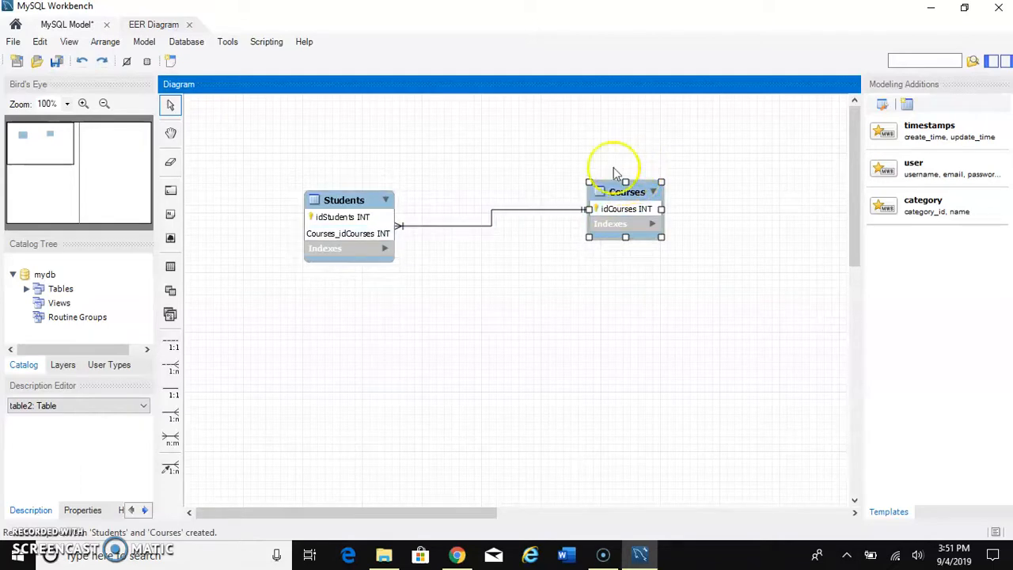
left_click(492, 273)
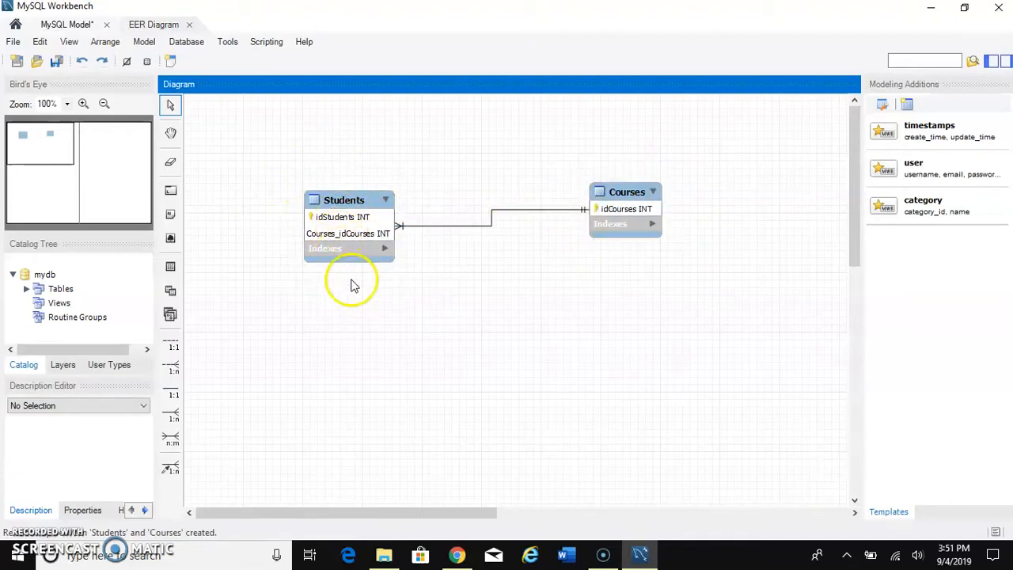
Step: Remove the primary key and not-null settings from the Courses_idCourses column of the Students table
left_click(357, 201)
double_click(357, 200)
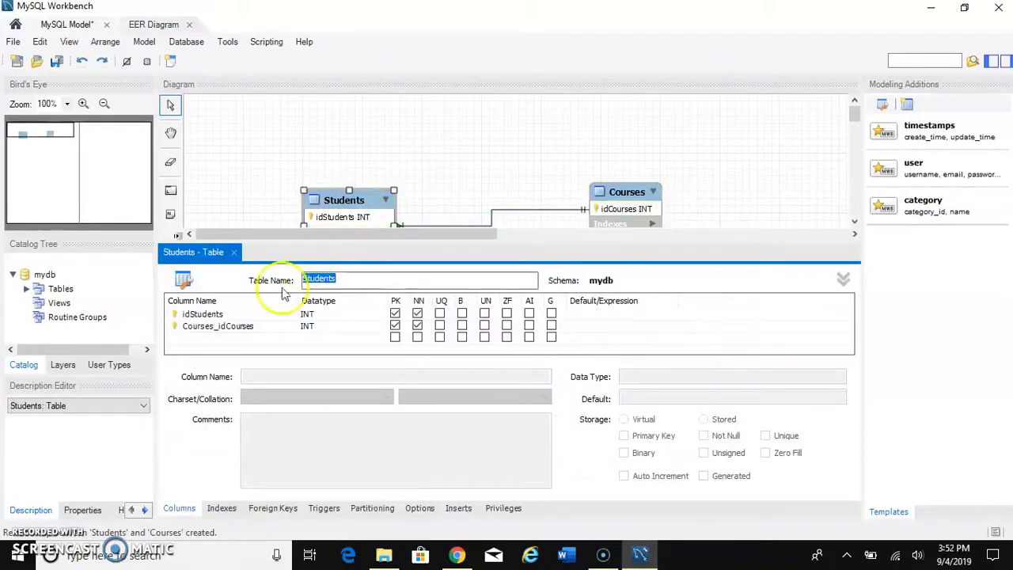
left_click(209, 339)
left_click(189, 342)
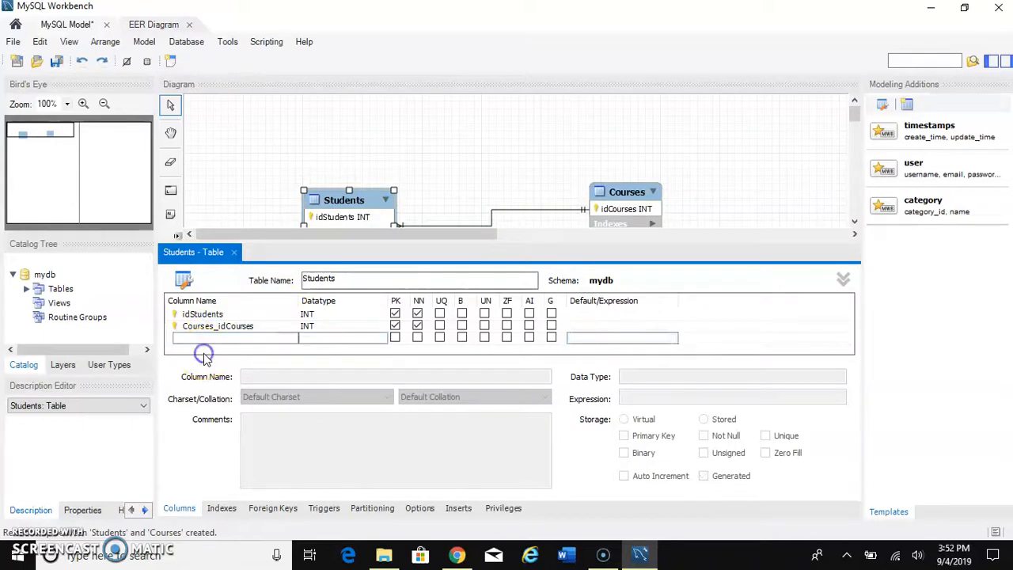
left_click(394, 325)
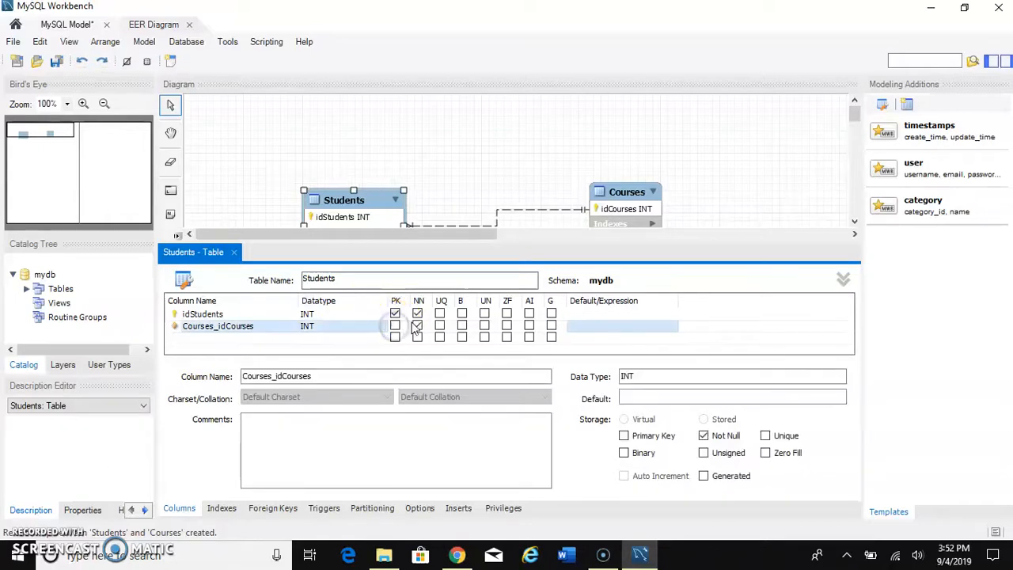
left_click(417, 325)
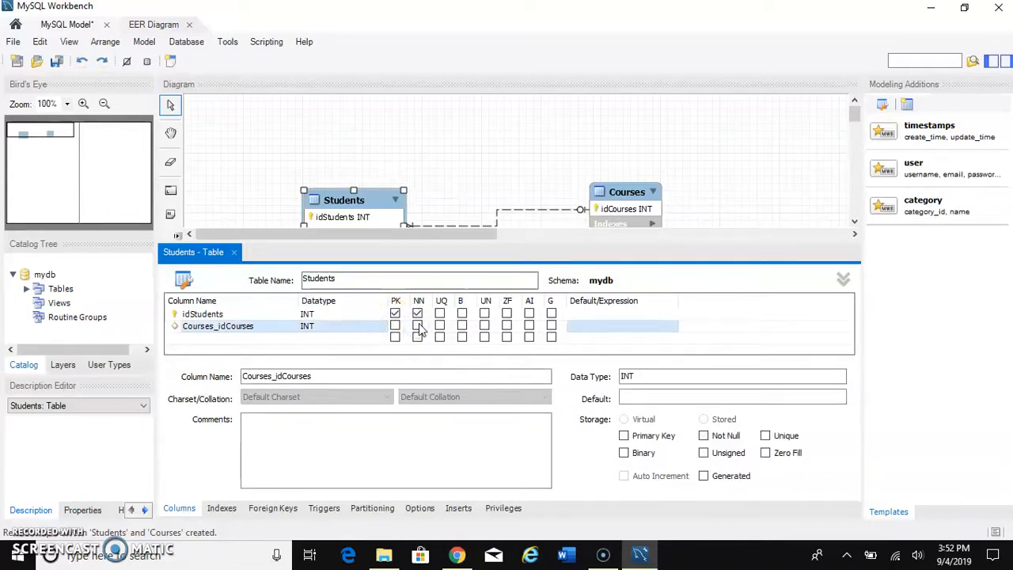
left_click(515, 212)
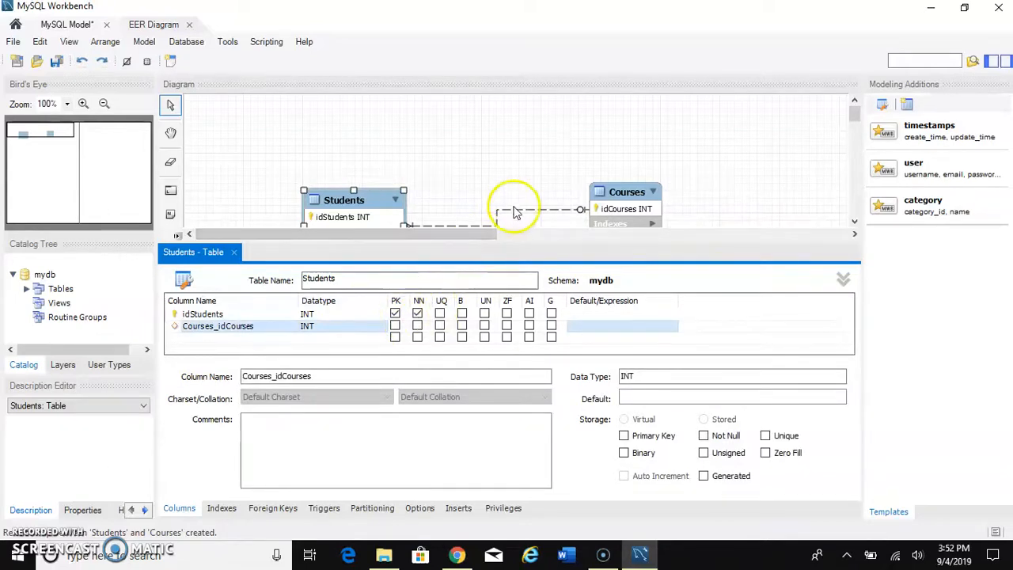